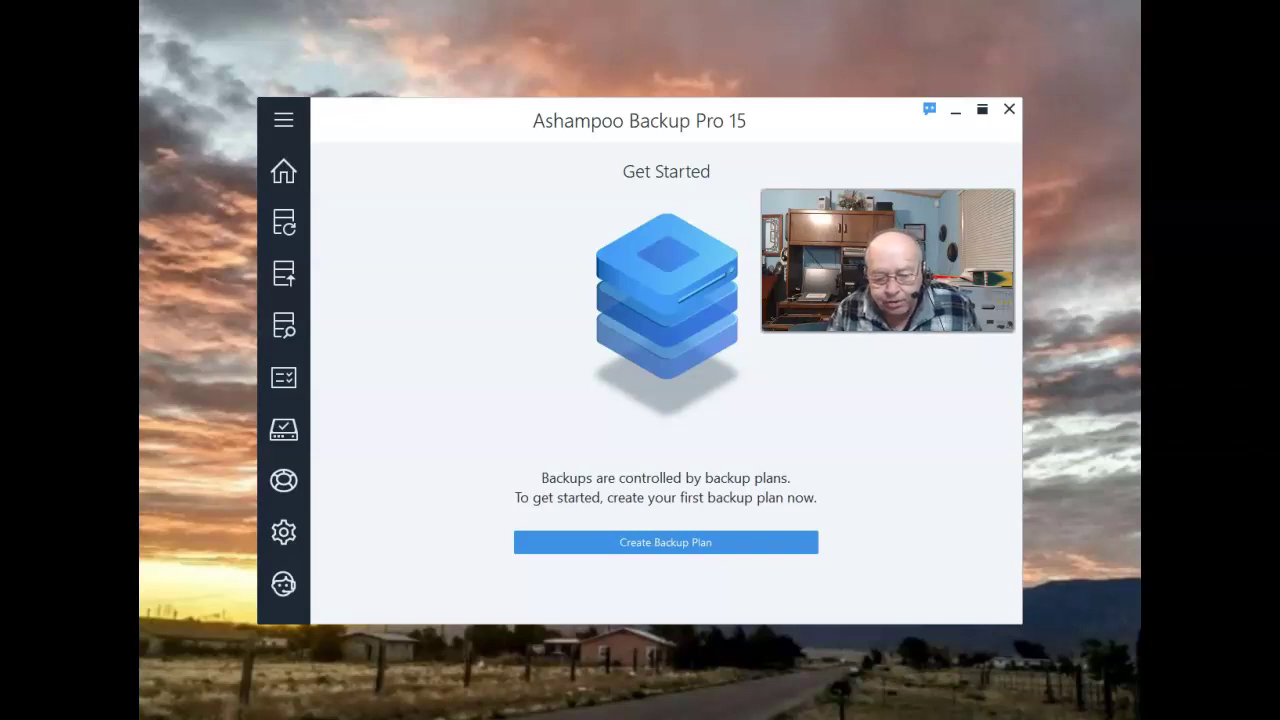
# Create a backup plan that stores its data on local drive D: (FantomHD) in the default Ashampoo Backups folder.
pyautogui.click(667, 543)
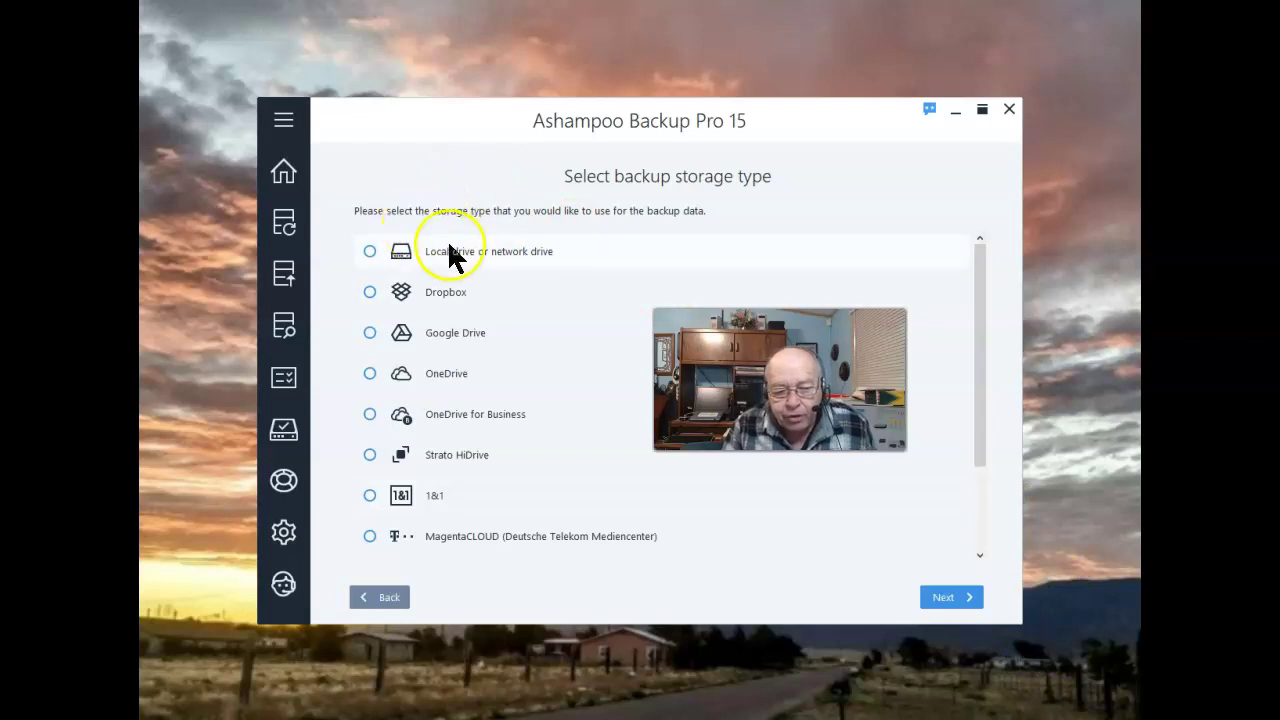
pyautogui.click(369, 252)
pyautogui.click(950, 597)
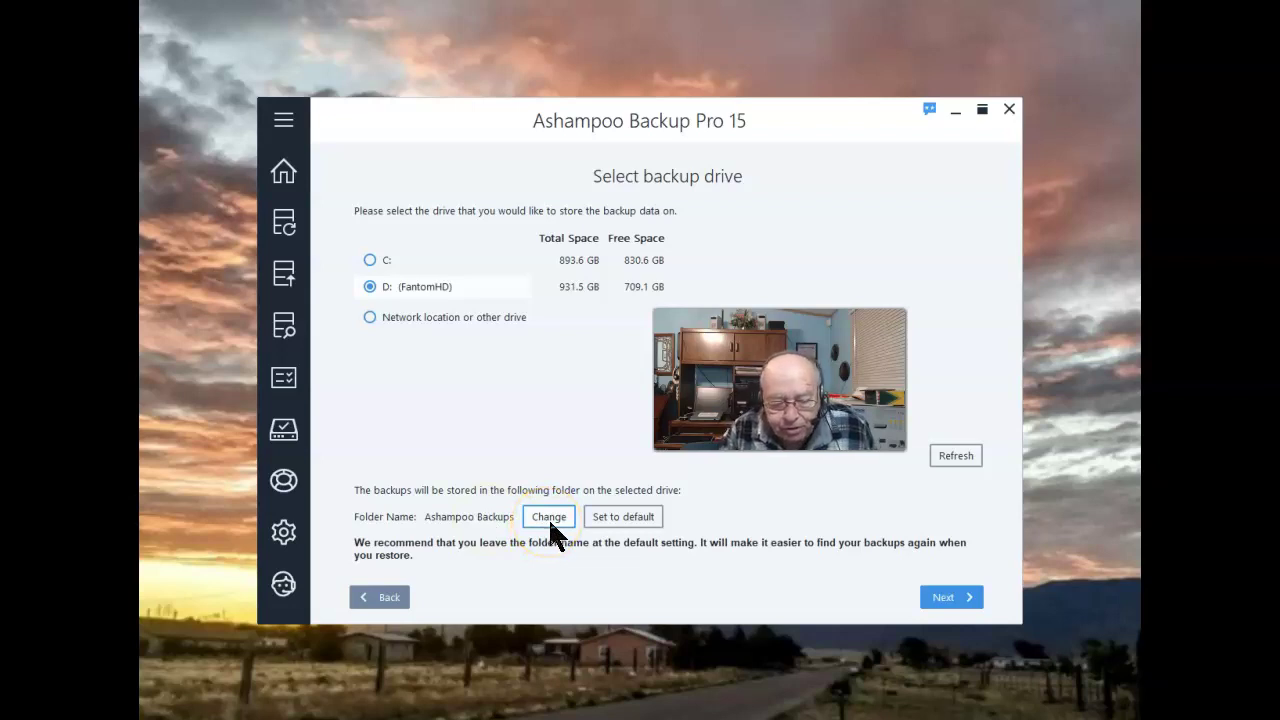
pyautogui.click(946, 603)
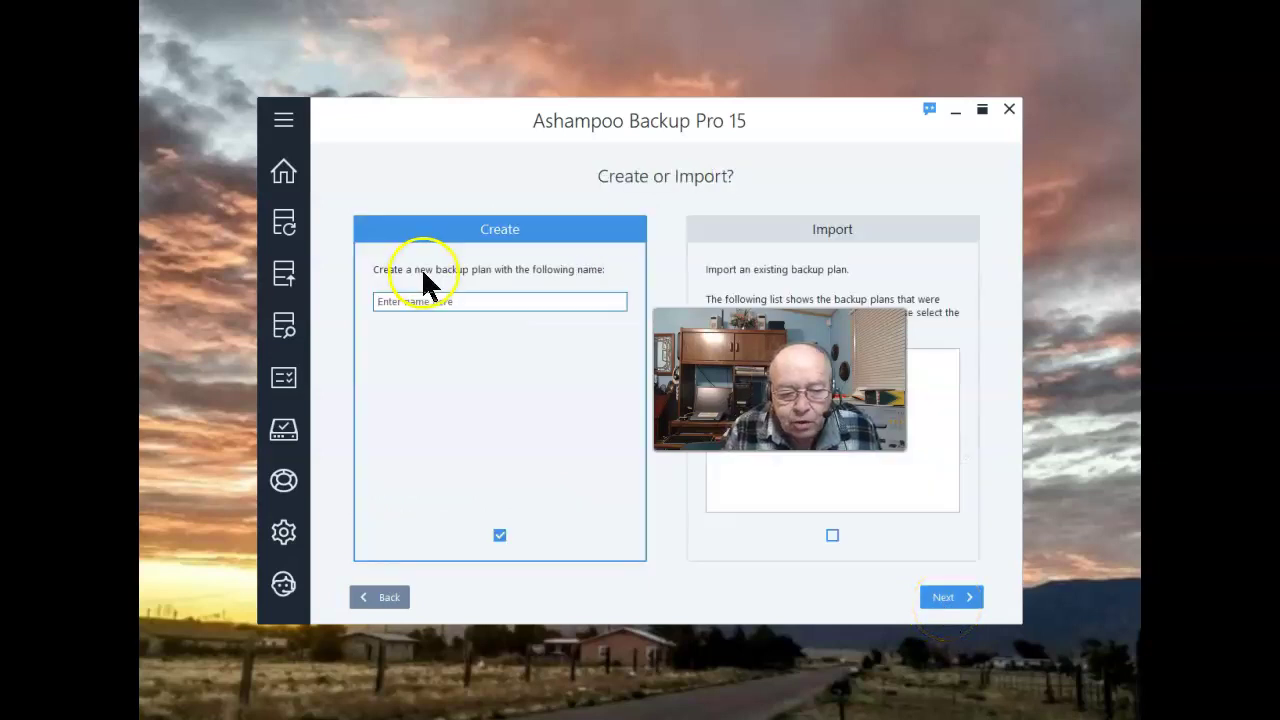
# Name the new backup plan with the owner's nickname and continue with creating rather than importing a plan.
pyautogui.click(490, 300)
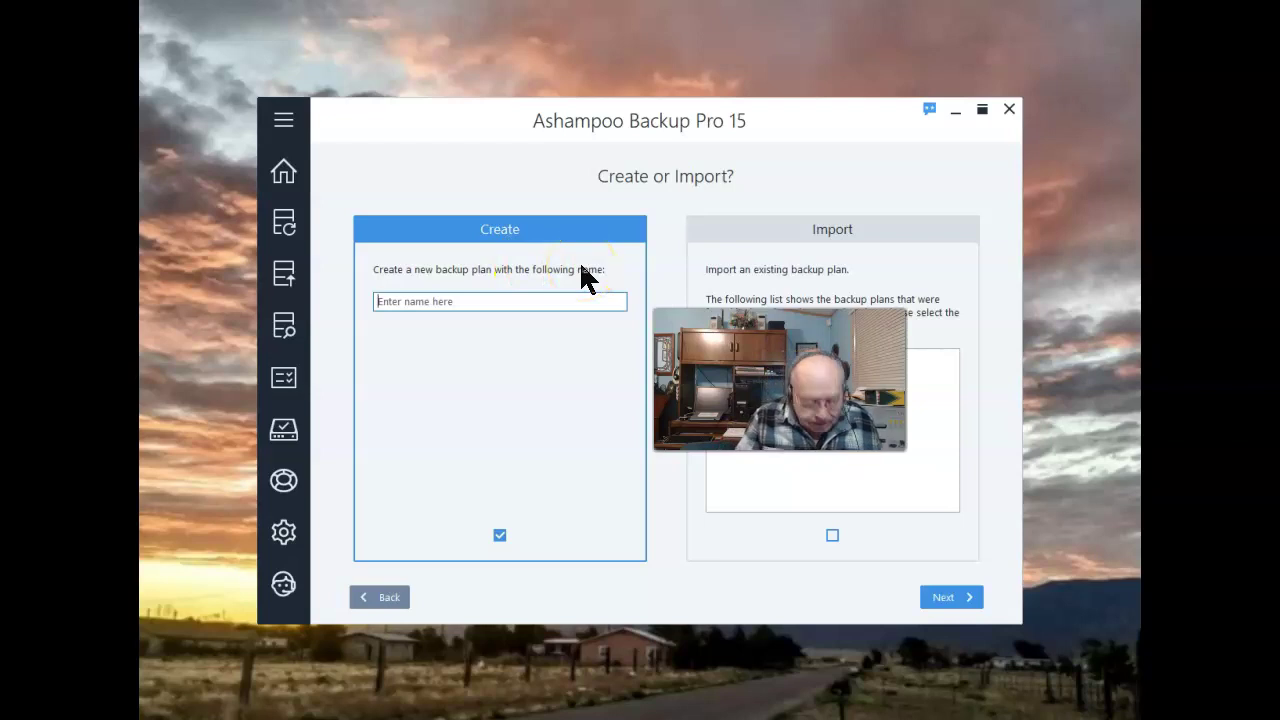
pyautogui.write('bob3160')
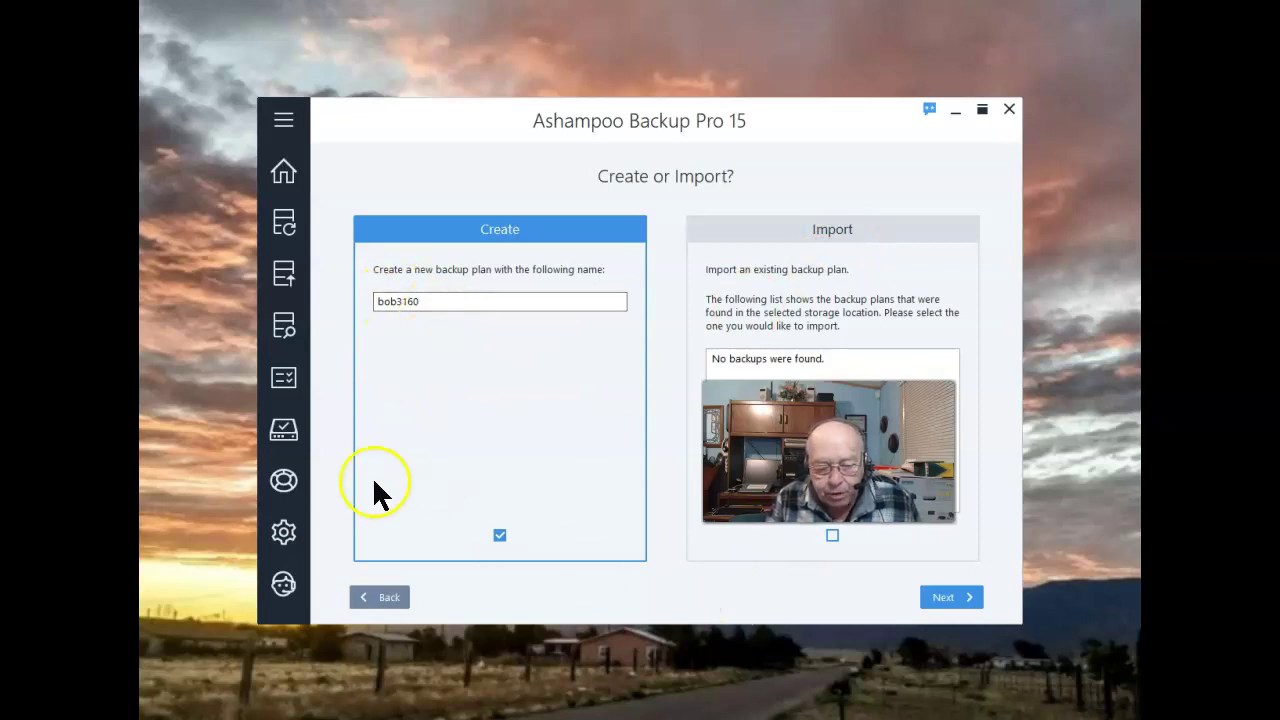
pyautogui.click(943, 596)
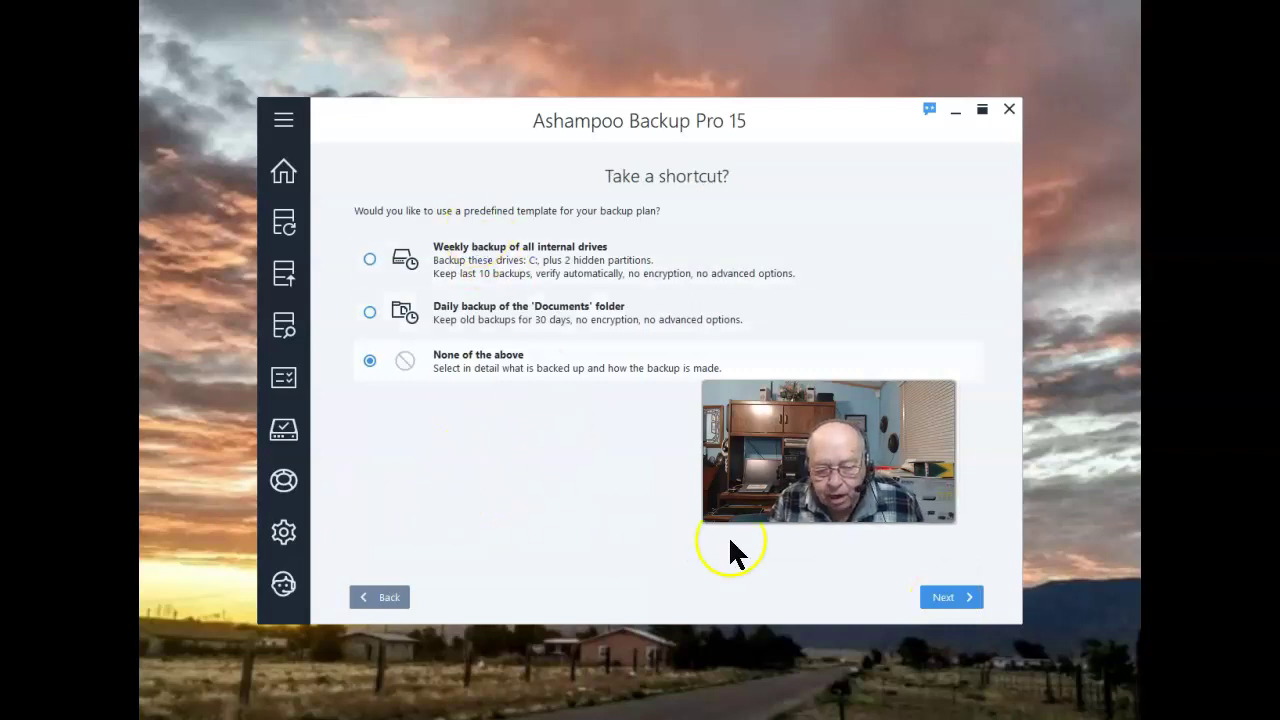
# Decline the predefined templates and back up entire drives, including C: and both hidden system partitions on disk 0.
pyautogui.click(943, 597)
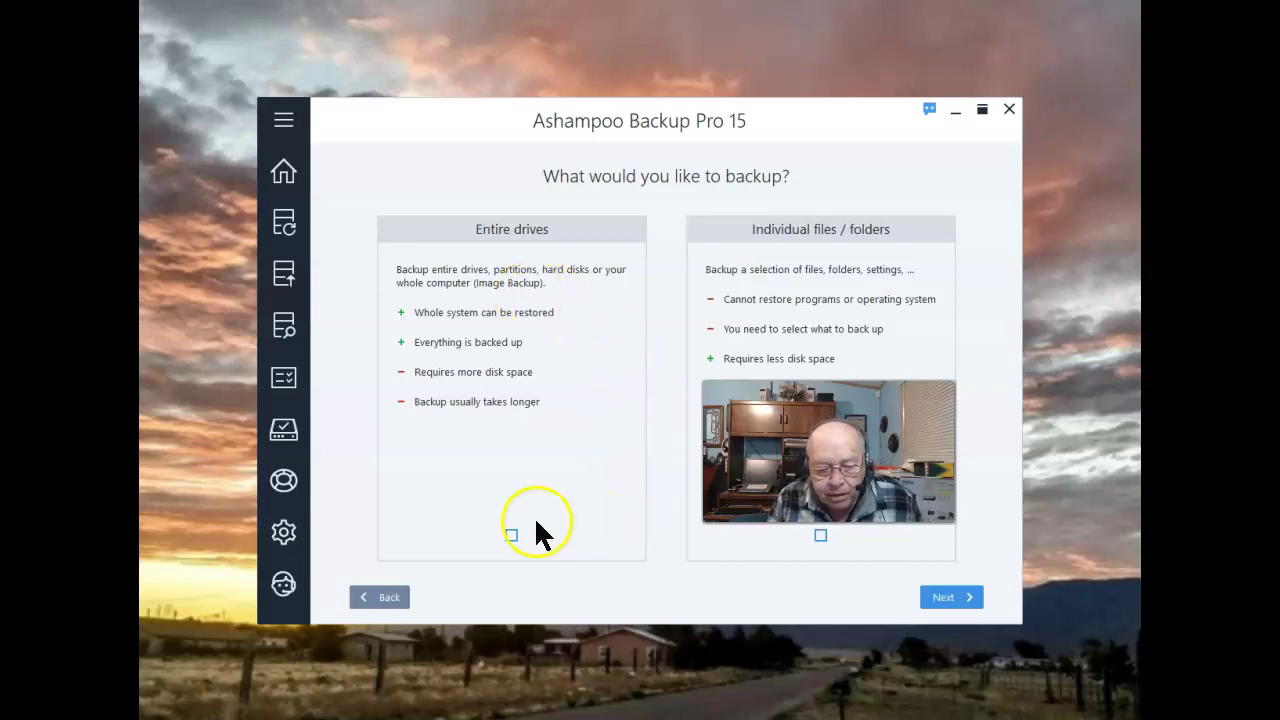
pyautogui.click(511, 537)
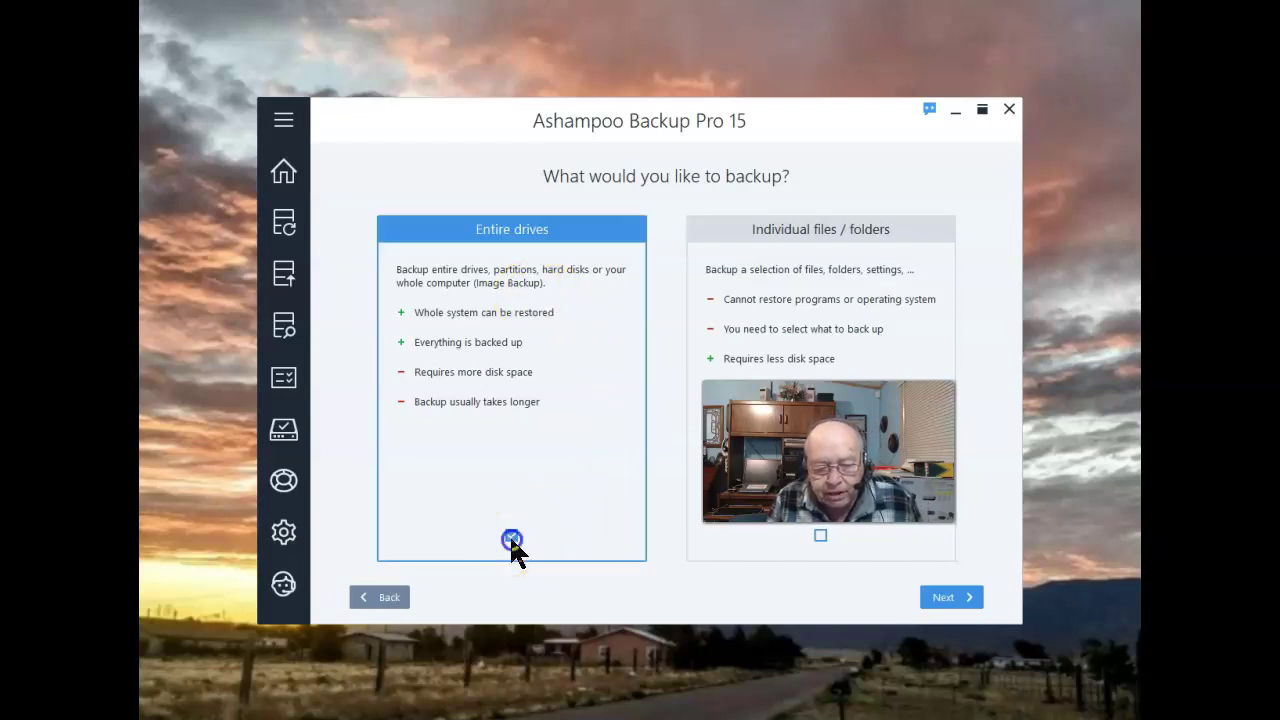
pyautogui.click(946, 600)
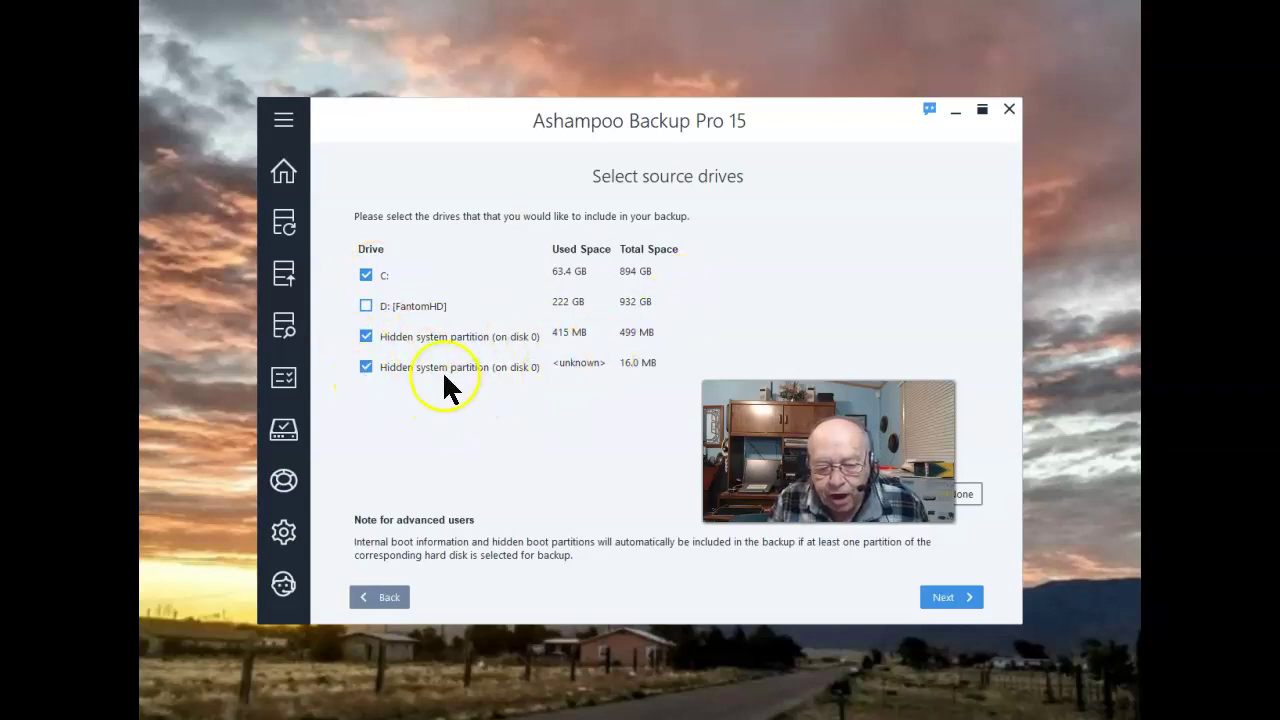
pyautogui.click(960, 604)
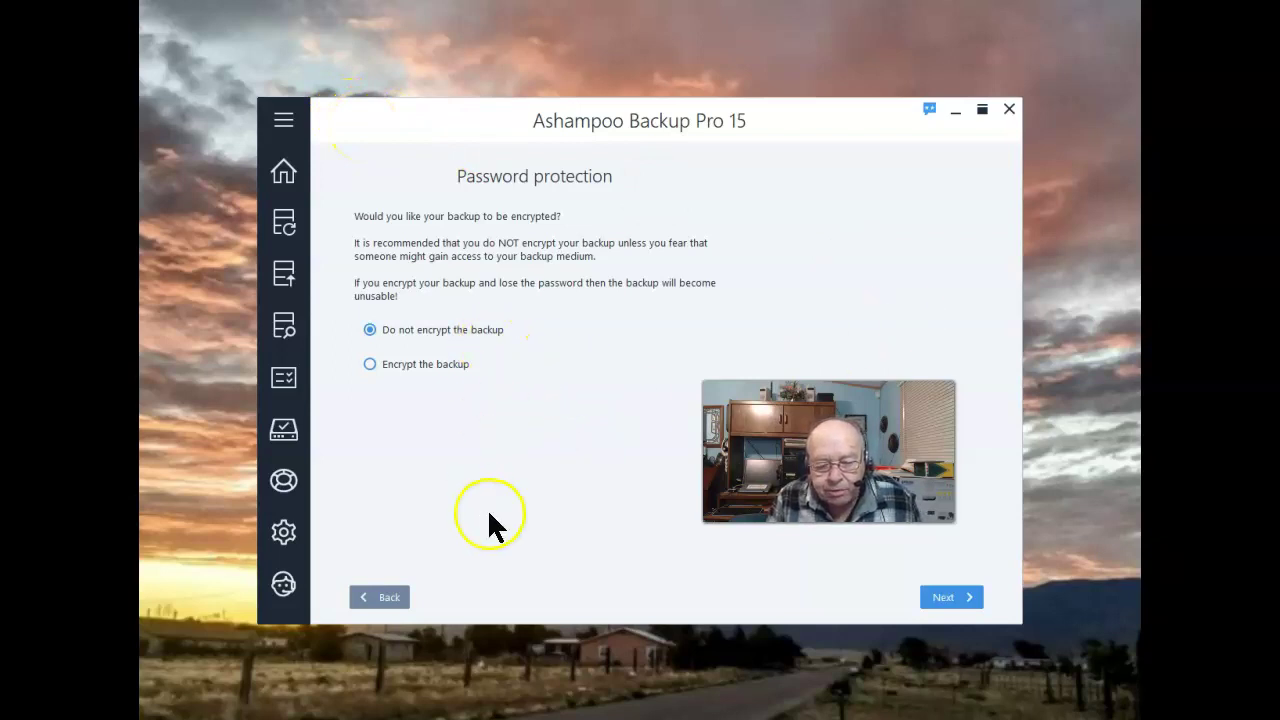
# Leave the backup unencrypted and keep backup compression enabled.
pyautogui.click(940, 600)
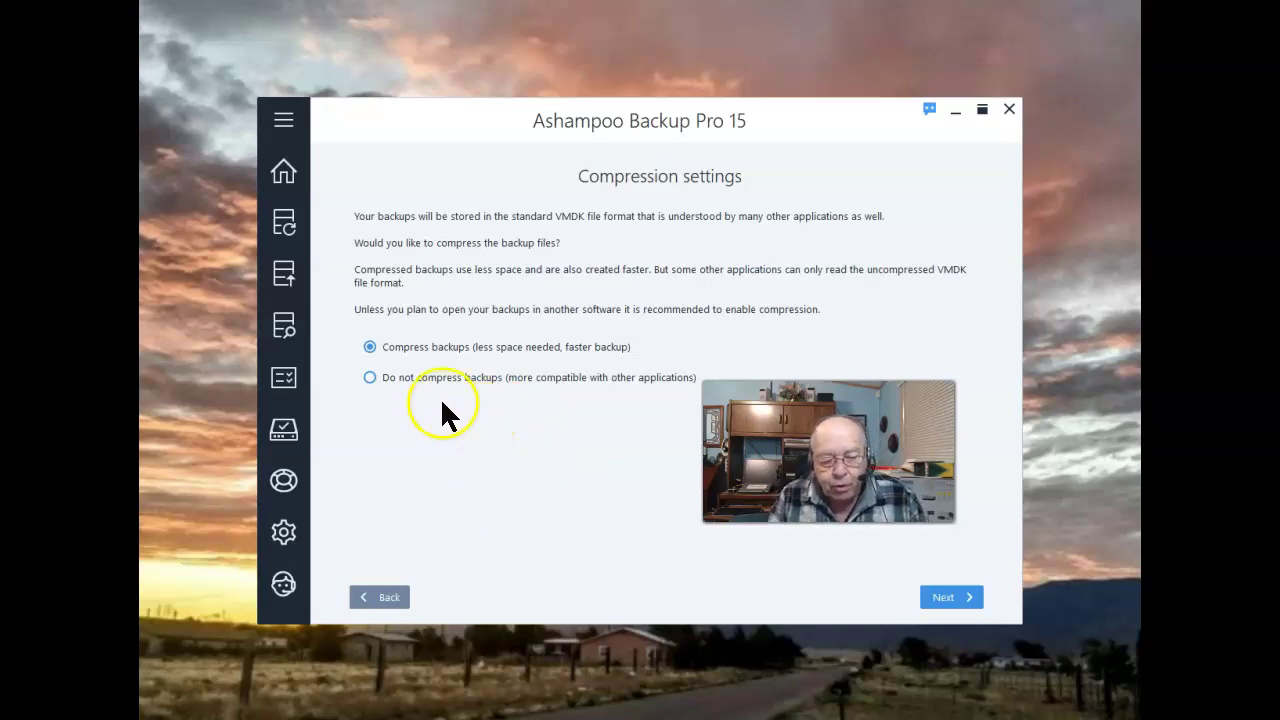
pyautogui.click(945, 600)
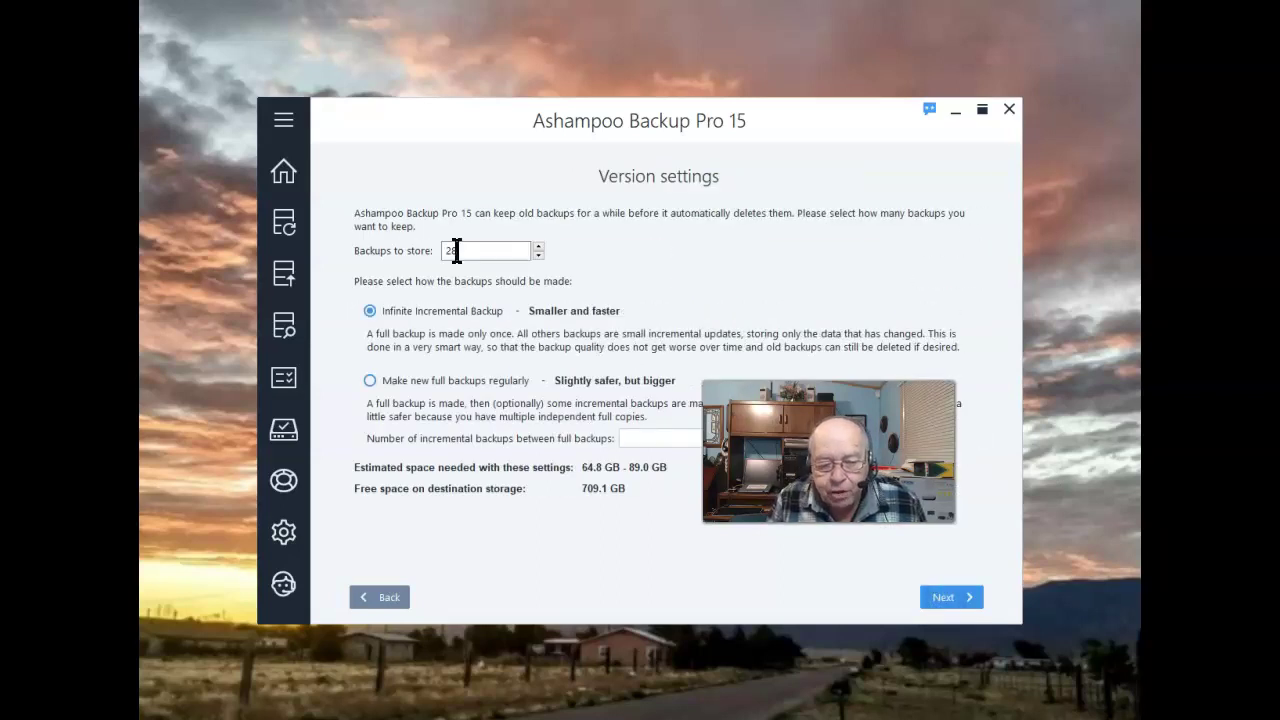
# Set the number of backups to store to 5 and choose to make new full backups regularly.
pyautogui.click(538, 256)
pyautogui.click(538, 257)
pyautogui.click(538, 257)
pyautogui.click(538, 257)
pyautogui.click(538, 257)
pyautogui.click(538, 257)
pyautogui.click(538, 257)
pyautogui.click(538, 257)
pyautogui.click(538, 257)
pyautogui.click(538, 257)
pyautogui.click(538, 257)
pyautogui.click(538, 257)
pyautogui.click(538, 257)
pyautogui.click(538, 257)
pyautogui.click(538, 257)
pyautogui.click(538, 257)
pyautogui.click(538, 257)
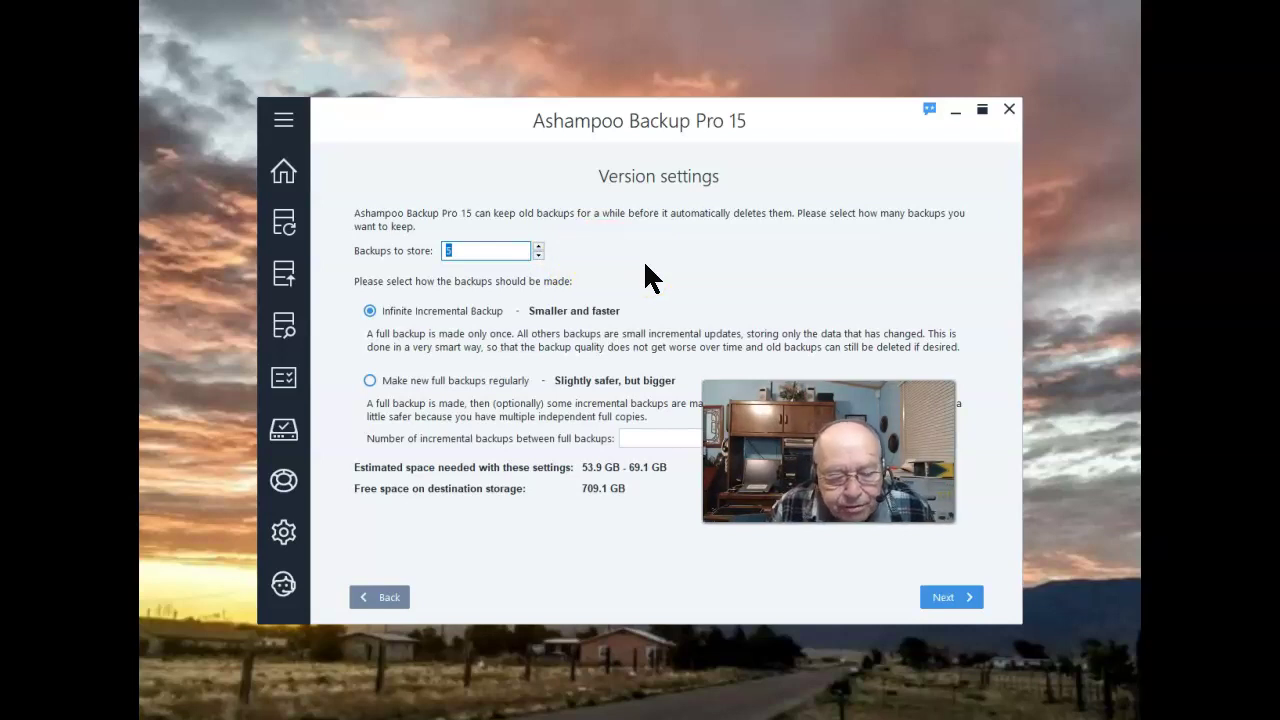
pyautogui.click(370, 381)
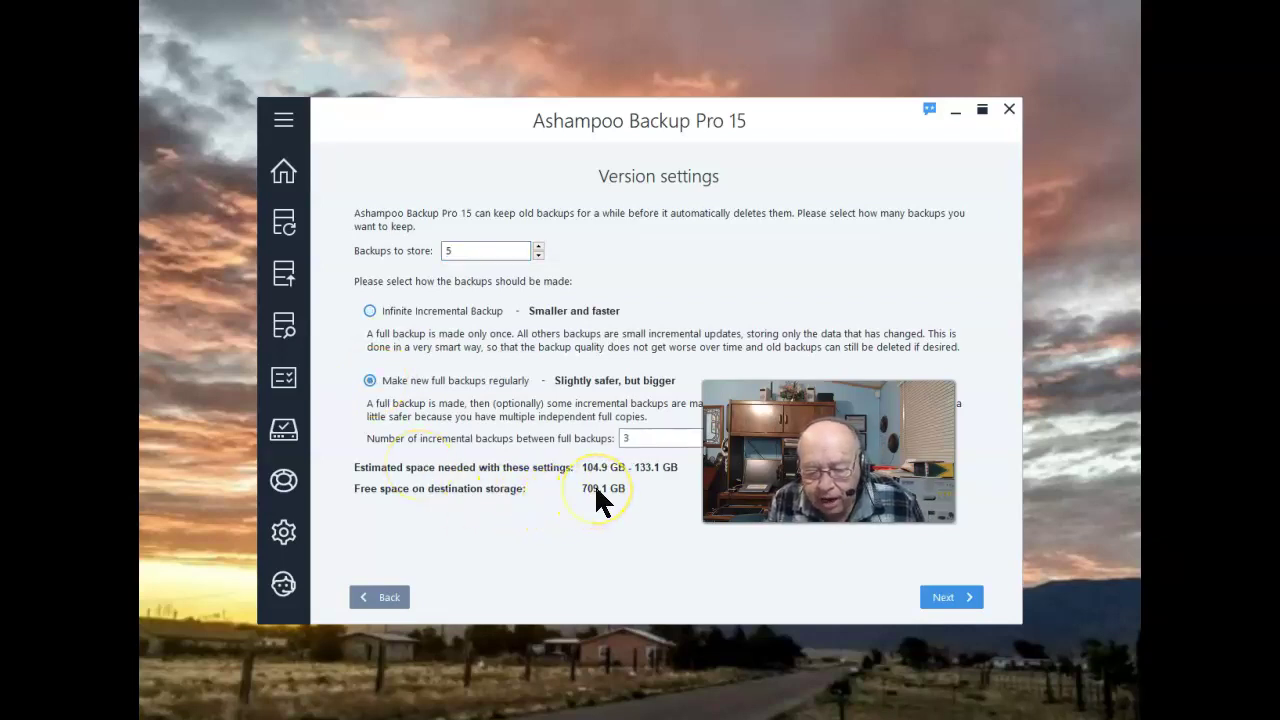
pyautogui.click(948, 603)
# Schedule the weekly backup for Saturday at 19:00.
pyautogui.click(491, 367)
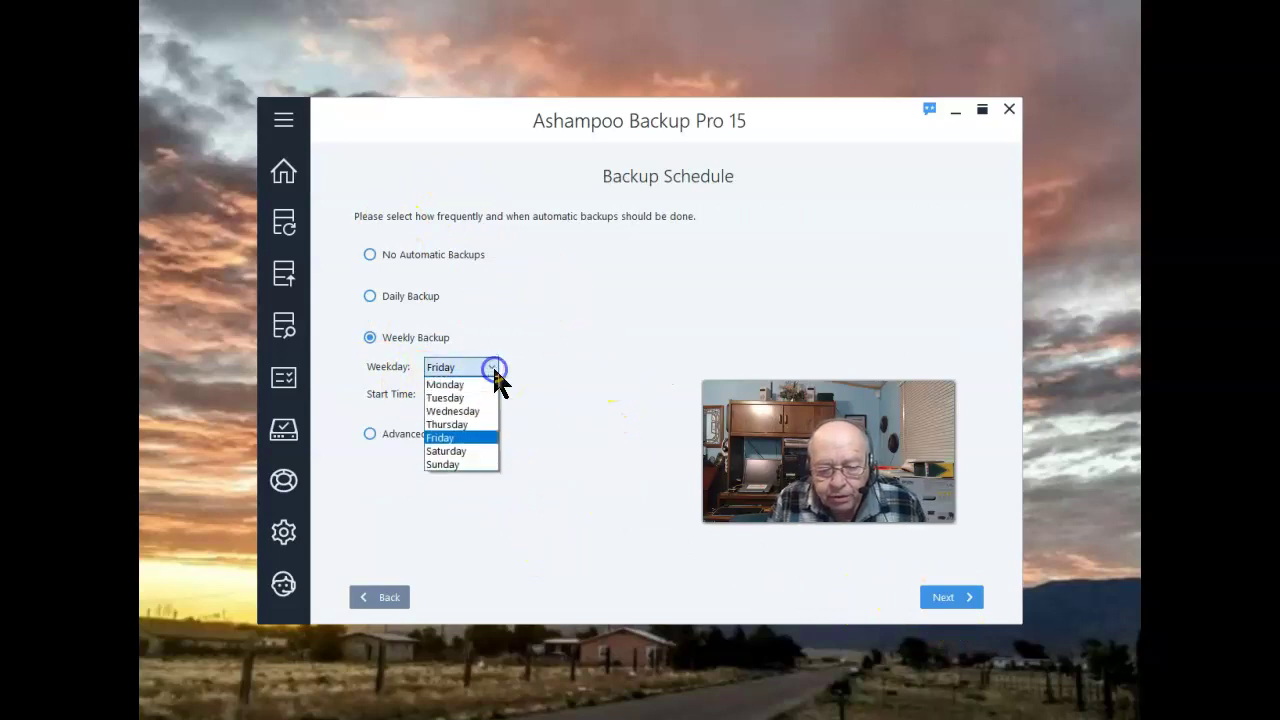
pyautogui.click(468, 451)
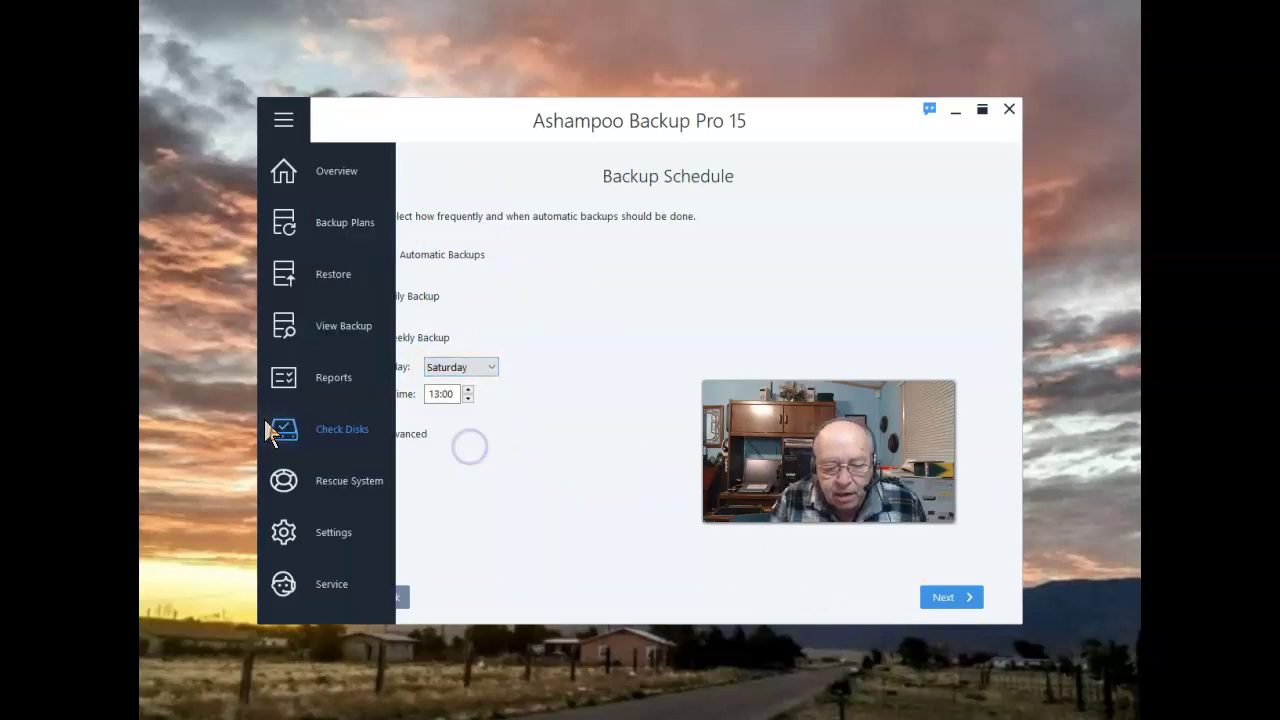
pyautogui.scroll(6, 446, 393)
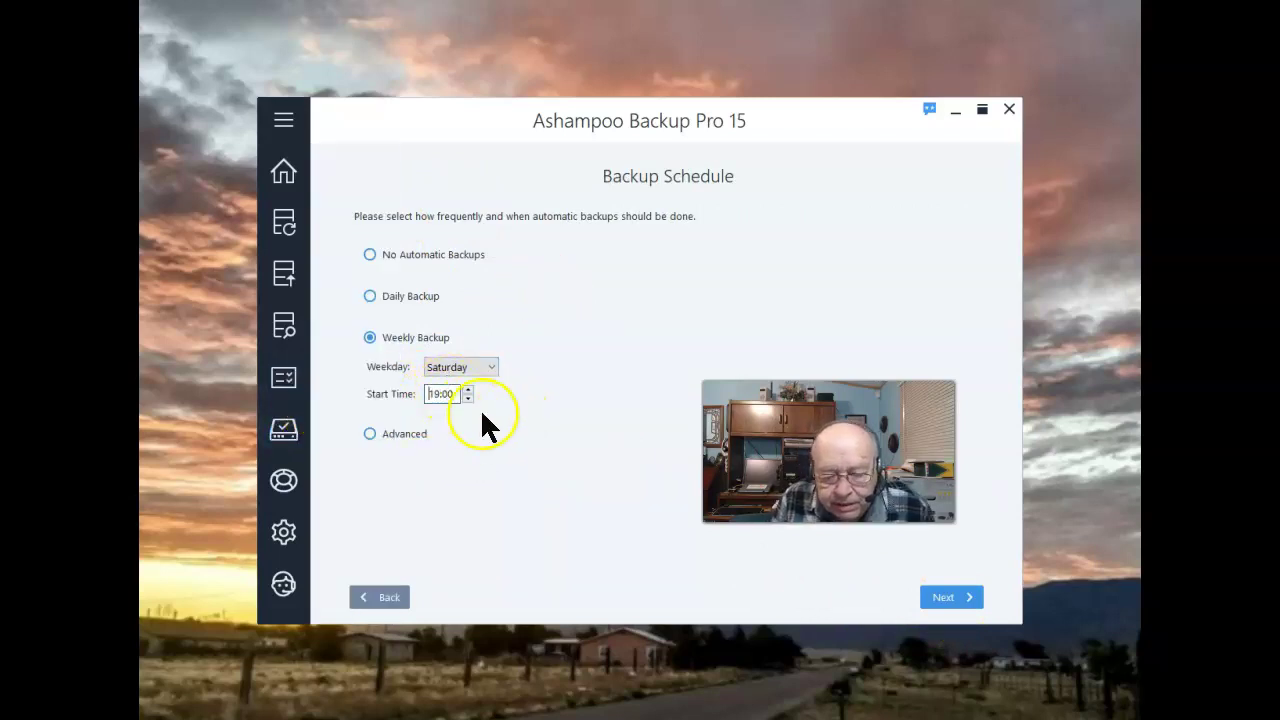
pyautogui.click(948, 597)
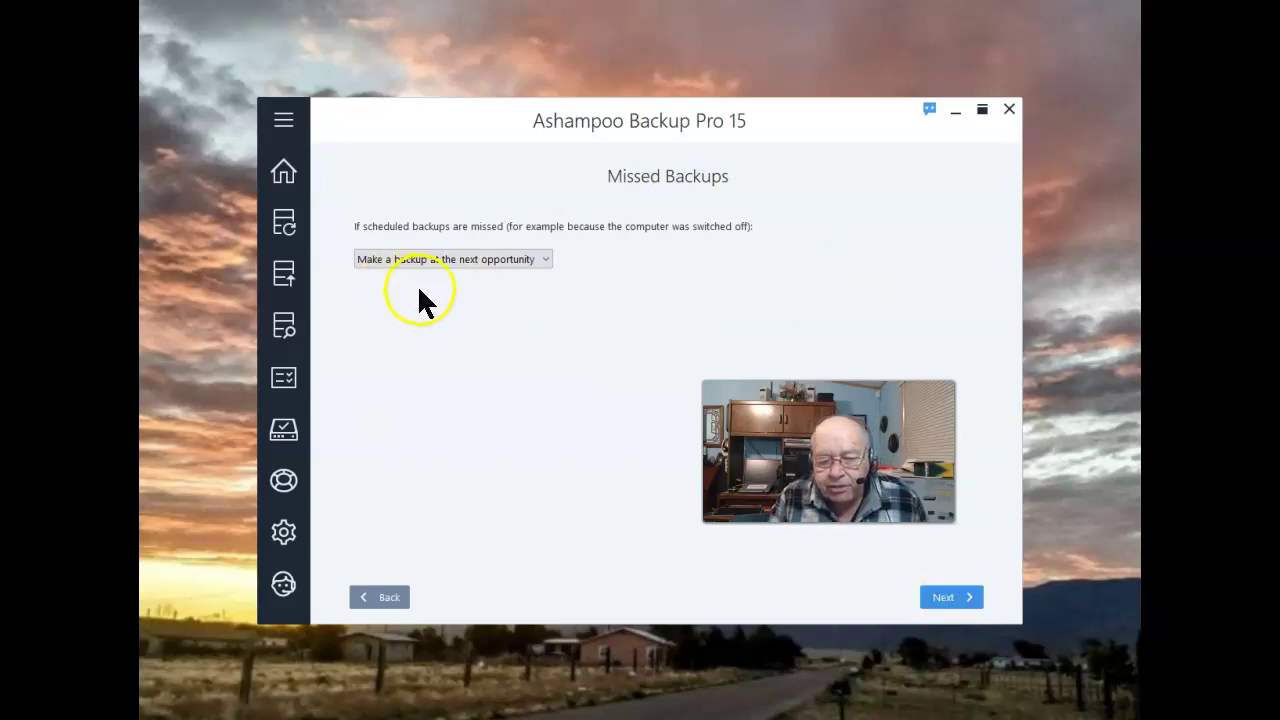
# Accept the default settings for missed backups, power behaviour and automatic verification.
pyautogui.click(948, 597)
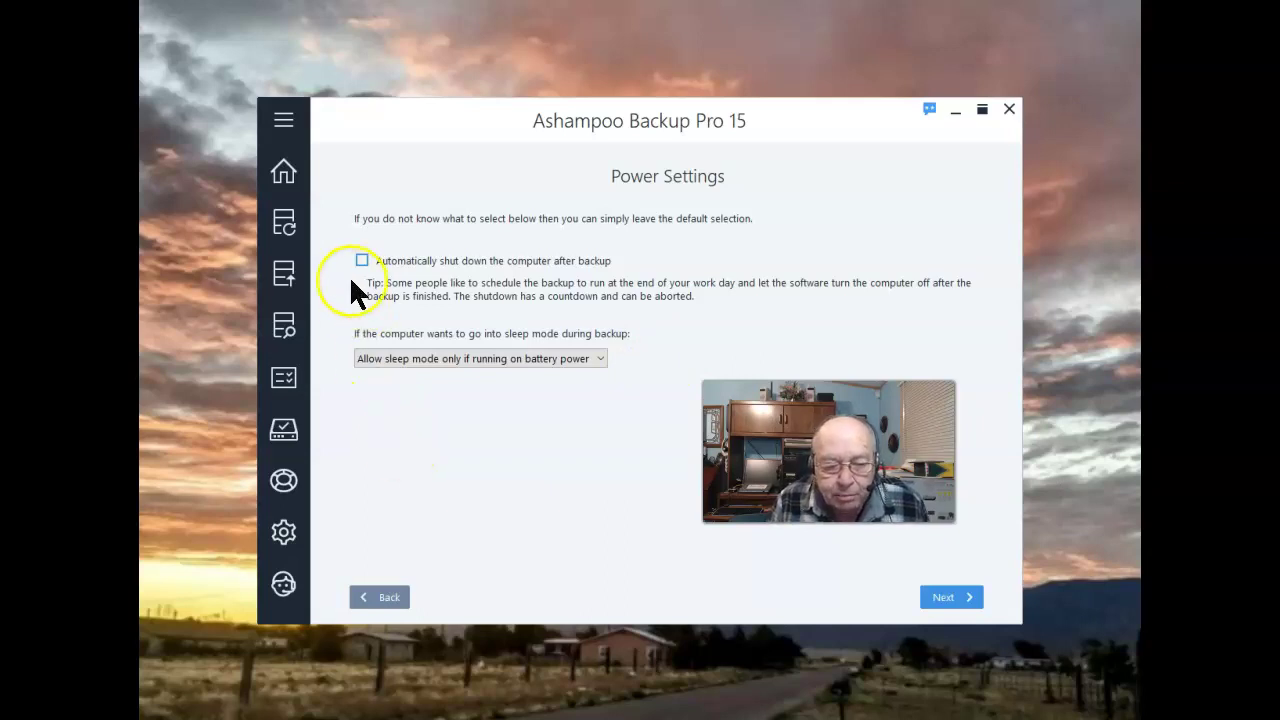
pyautogui.click(945, 600)
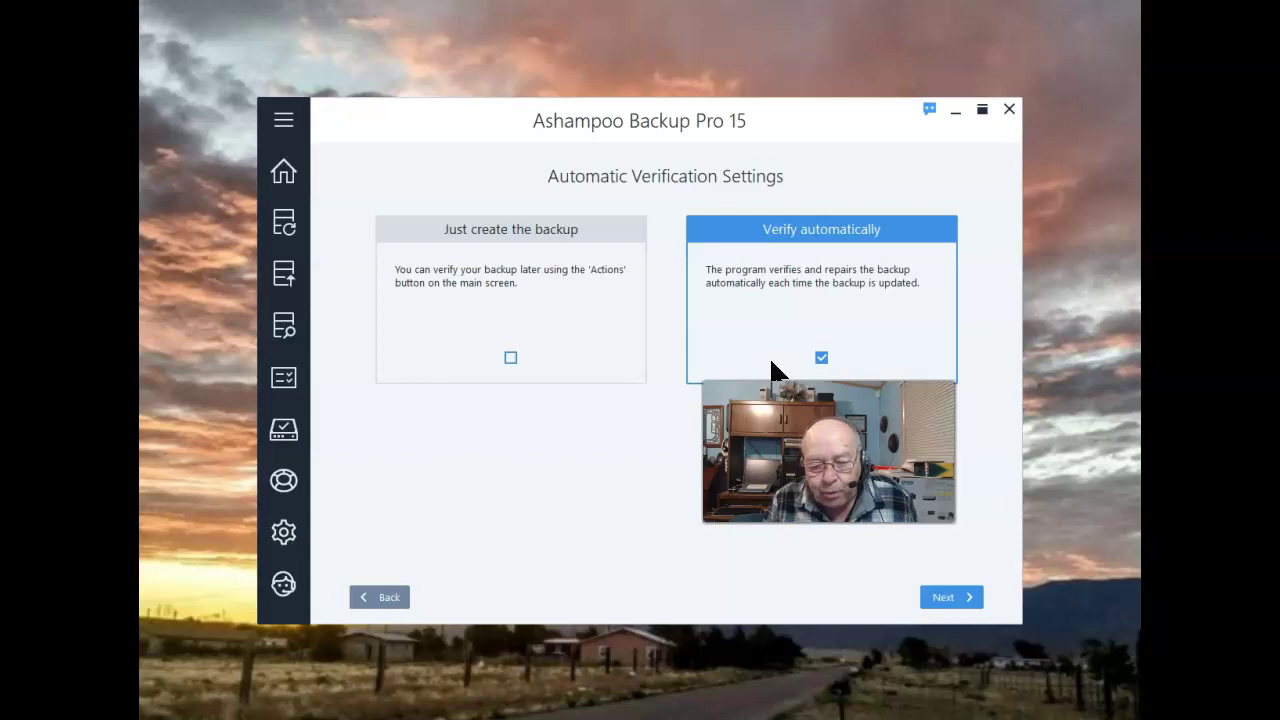
pyautogui.click(946, 600)
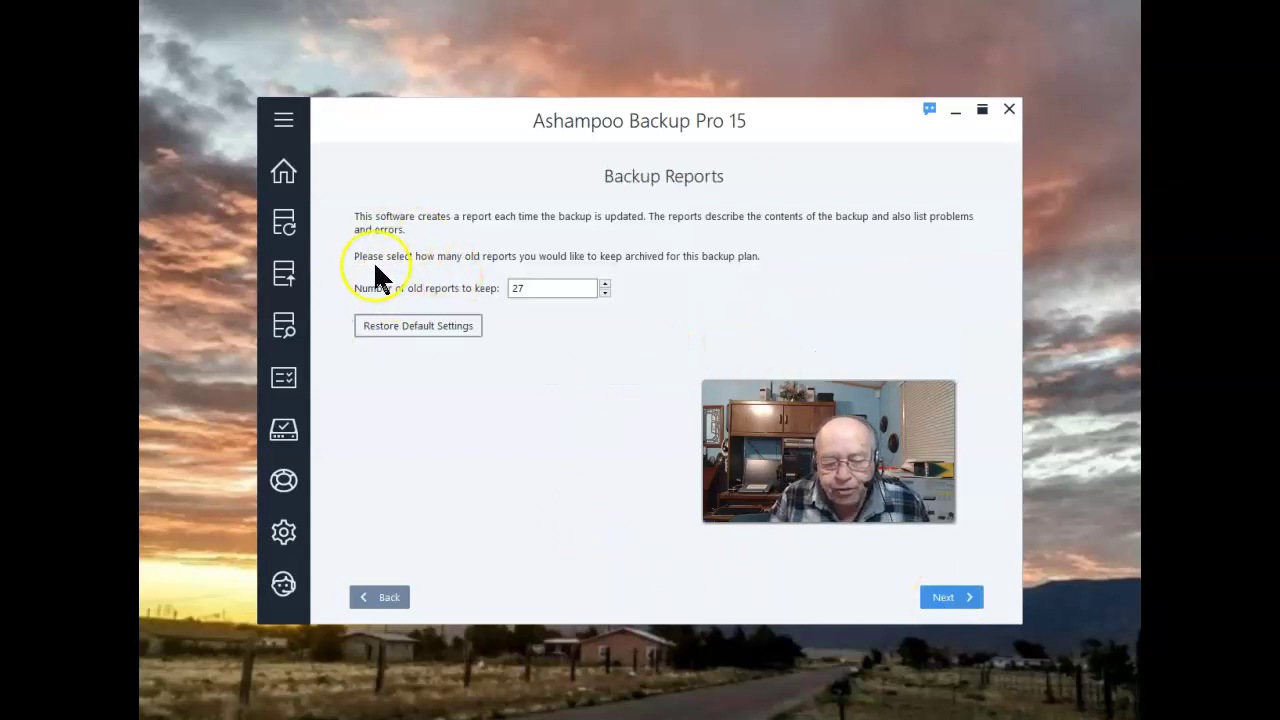
# Set the number of old backup reports to keep to 5.
pyautogui.click(605, 292)
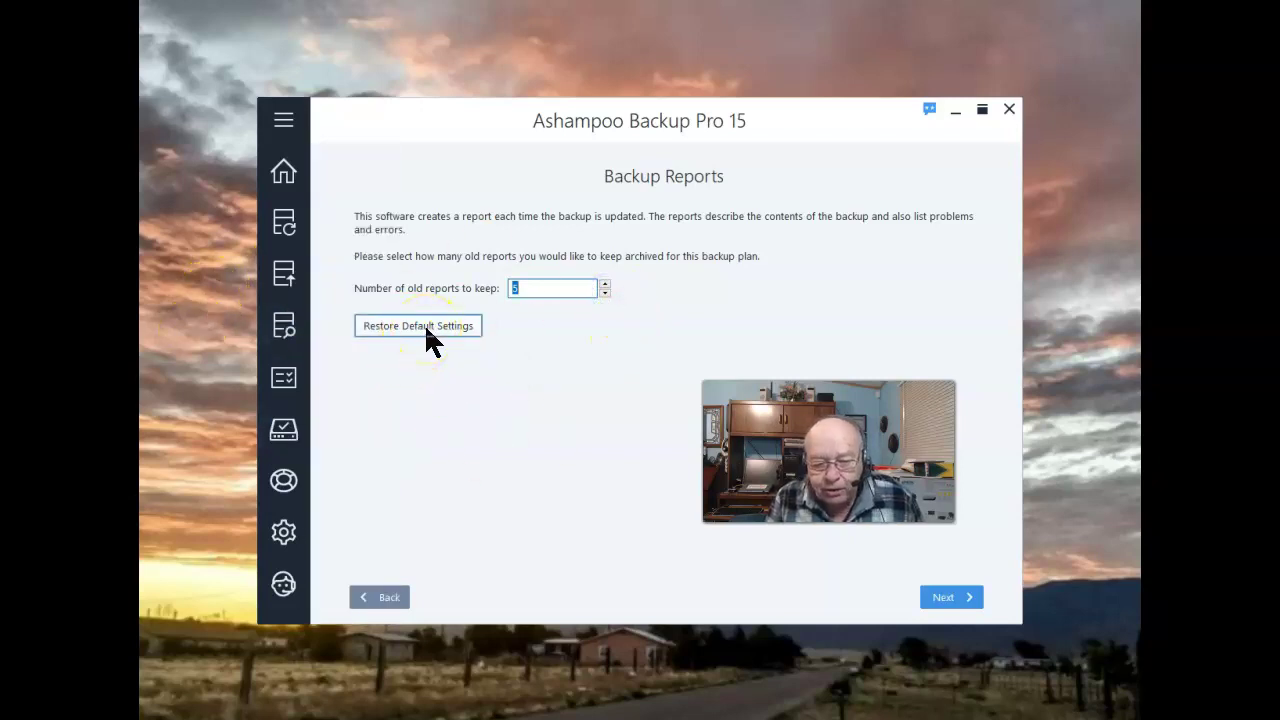
pyautogui.click(946, 605)
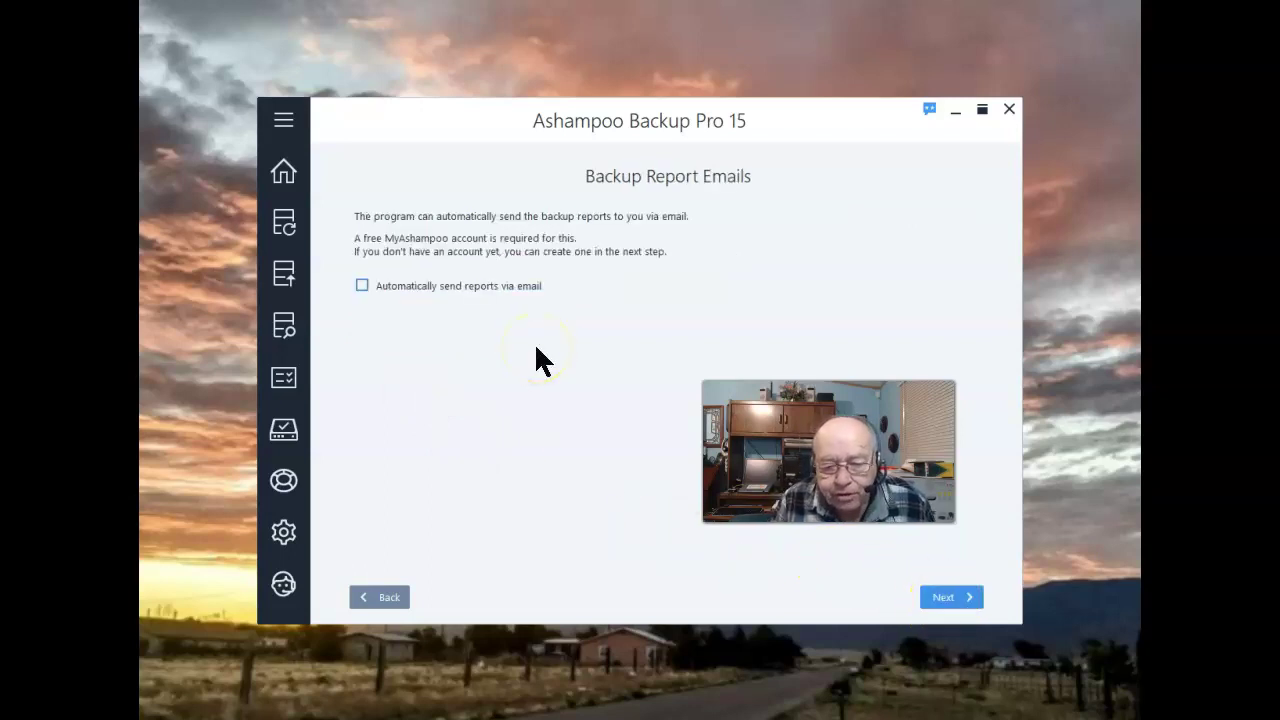